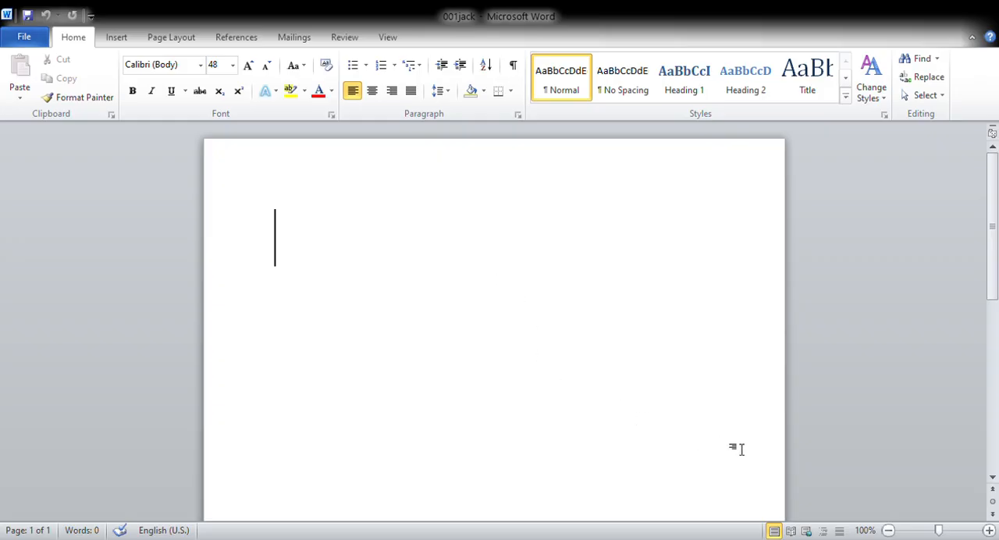
Set the font size for the blank document to 12.
left_click(988, 530)
left_click(988, 531)
left_click(988, 531)
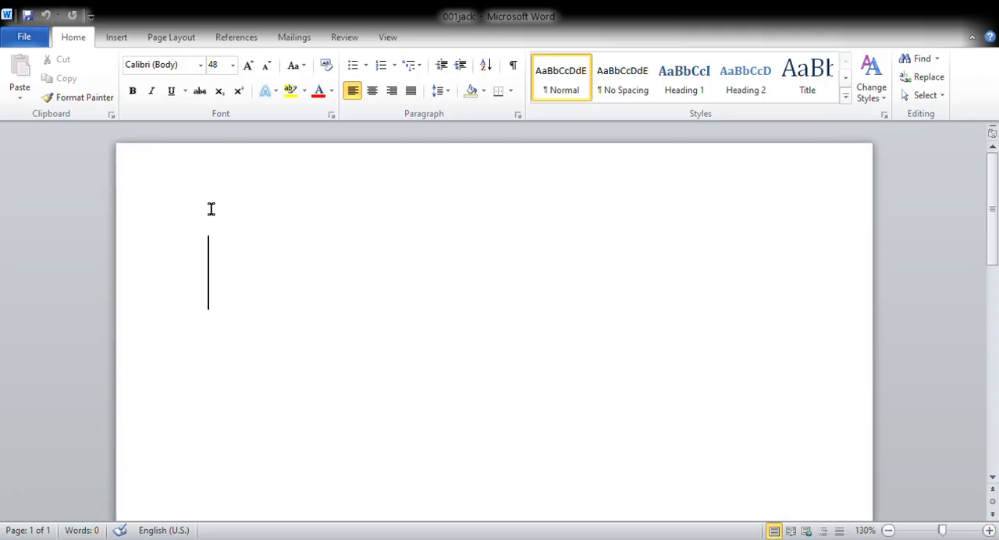
left_click(233, 67)
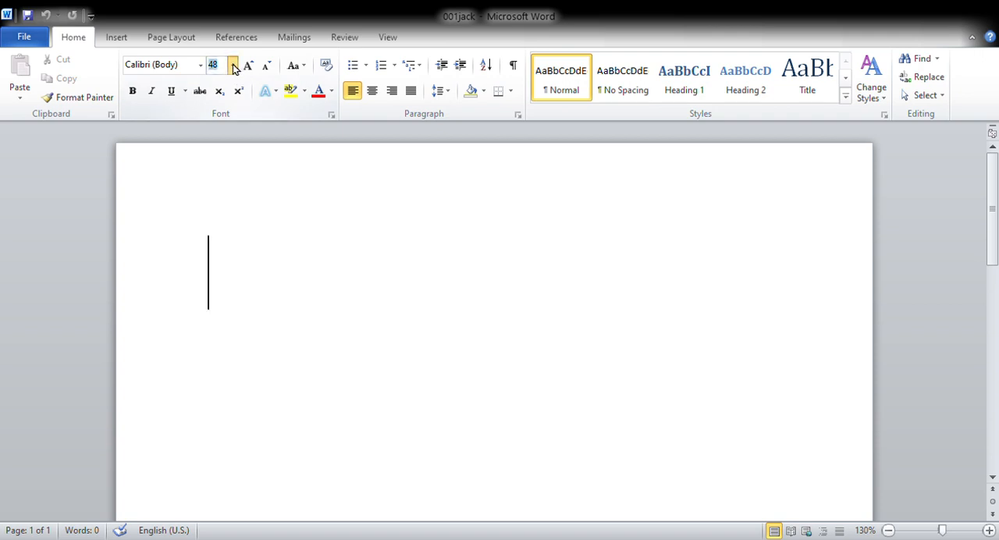
left_click(214, 140)
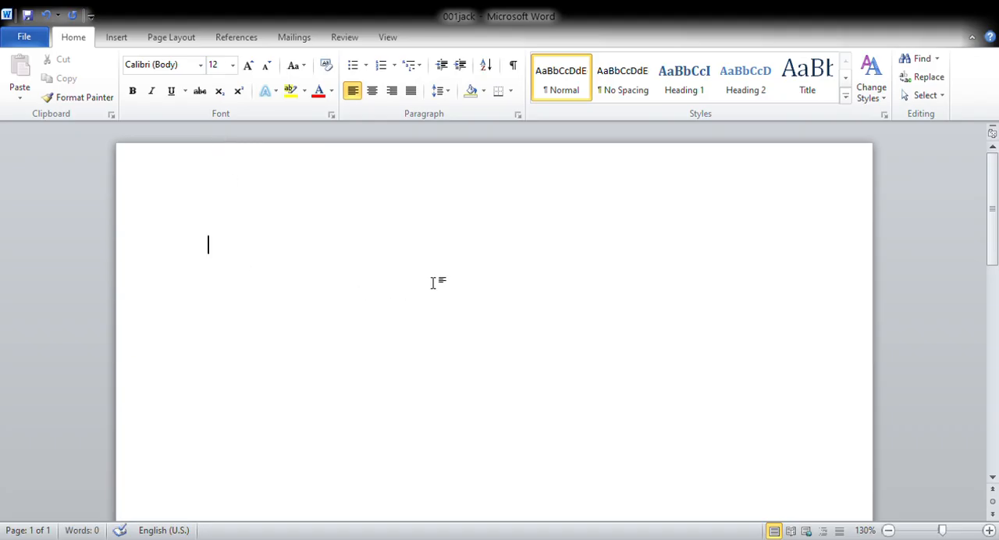
Generate sample text in the document with the formula =rand(5,3).
type("=rand(5,")
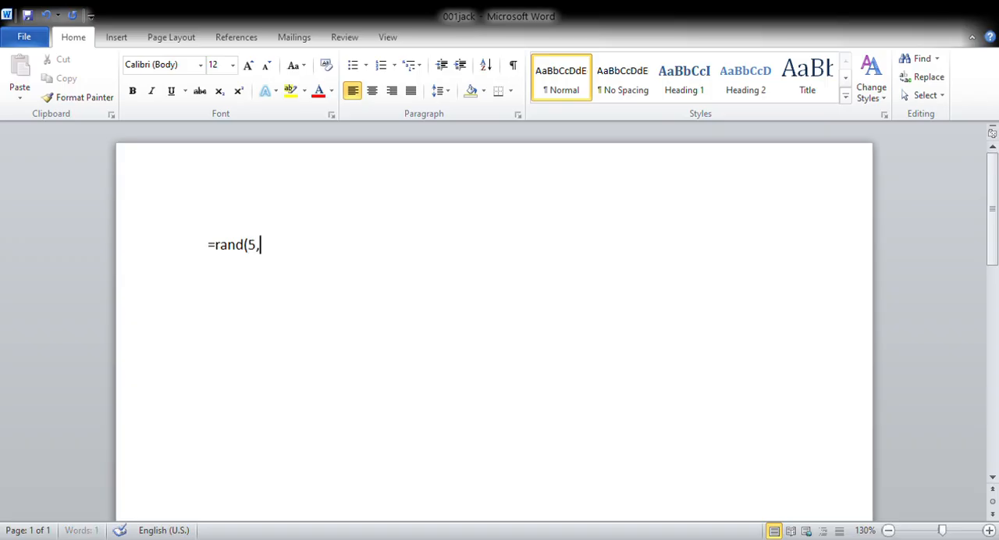
type("3)")
key("Return")
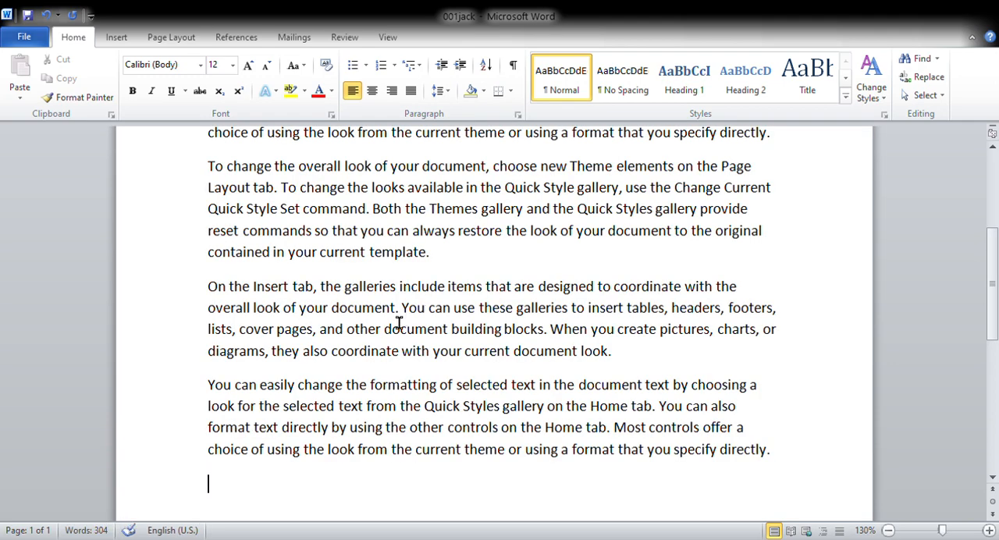
Cut the first paragraph of the document and undo the cut.
scroll(594, 463, "up", 5)
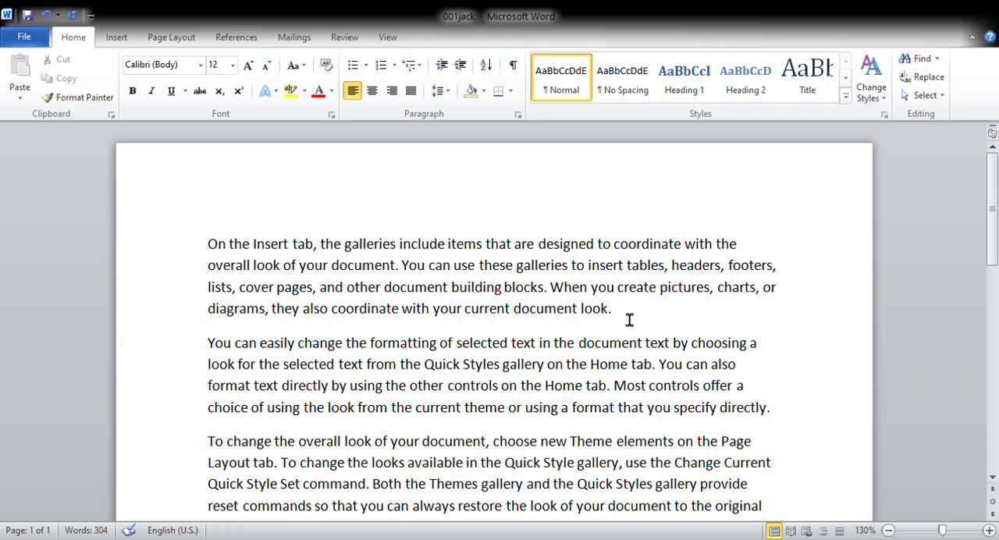
left_click_drag(623, 318, 216, 248)
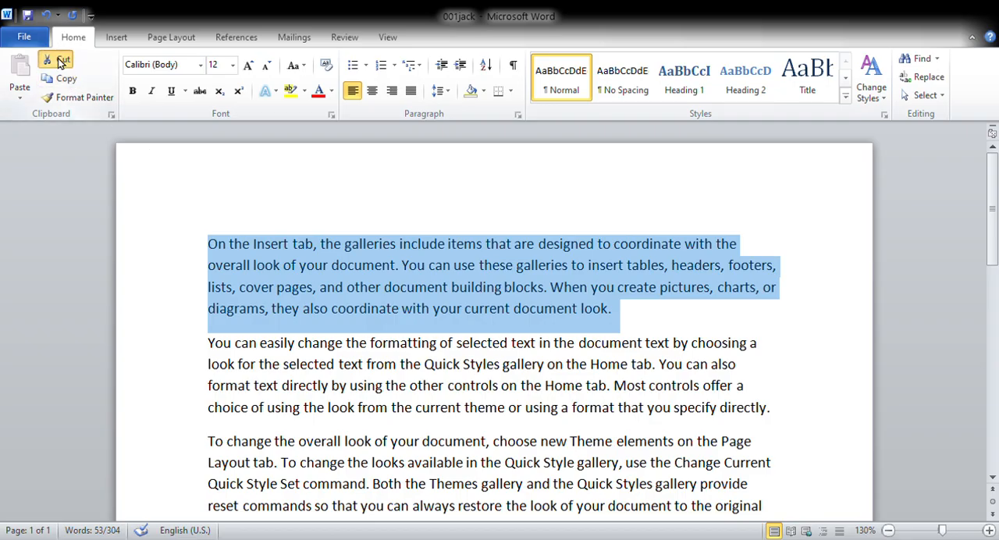
left_click(60, 62)
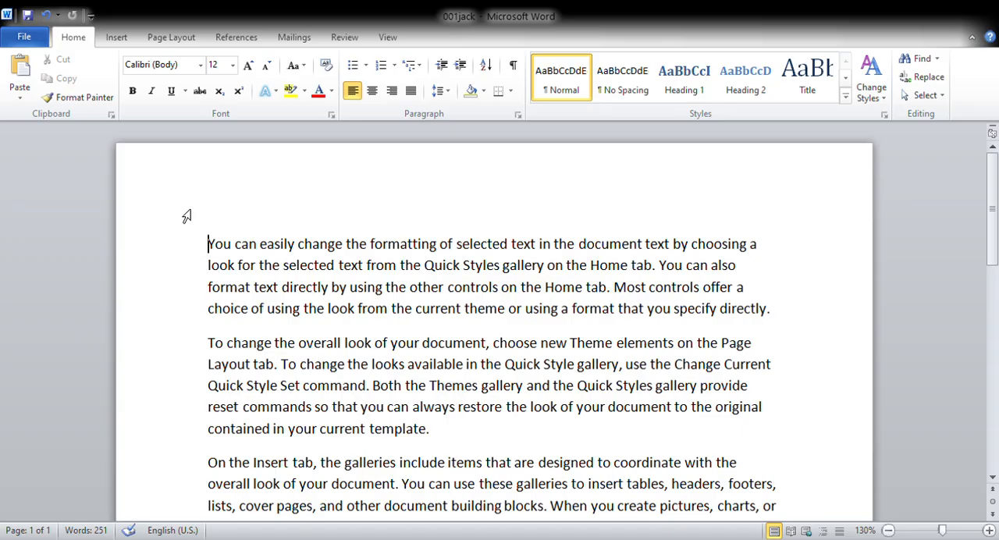
key("ctrl+z")
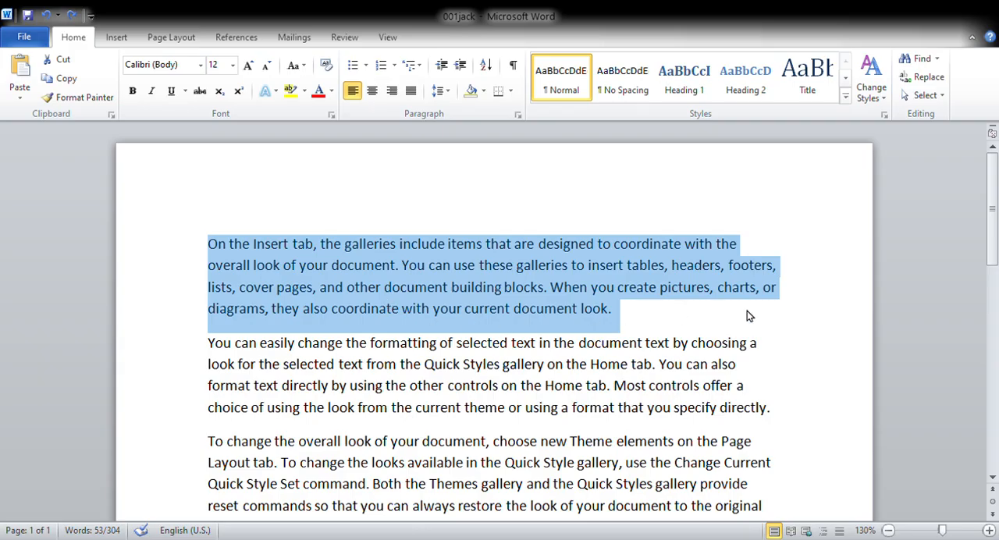
left_click(810, 323)
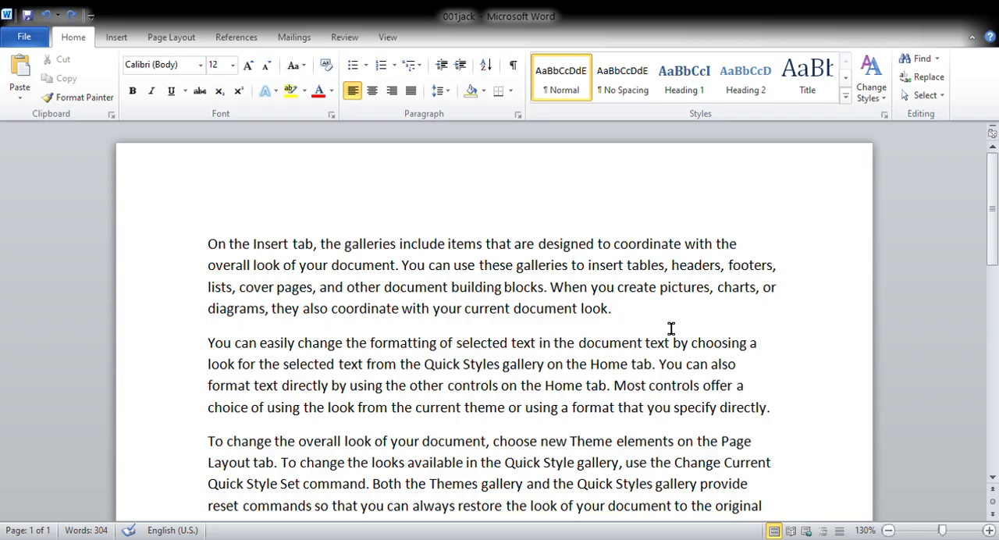
Copy the first paragraph and paste it two new lines below the end of the last paragraph.
left_click_drag(630, 318, 213, 265)
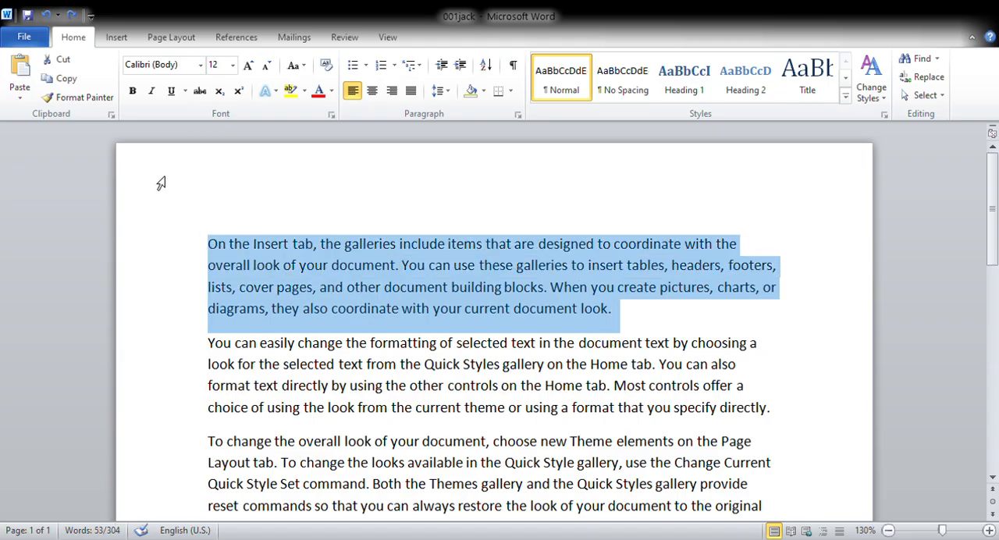
left_click(68, 81)
scroll(508, 281, "down", 5)
scroll(632, 284, "up", 2)
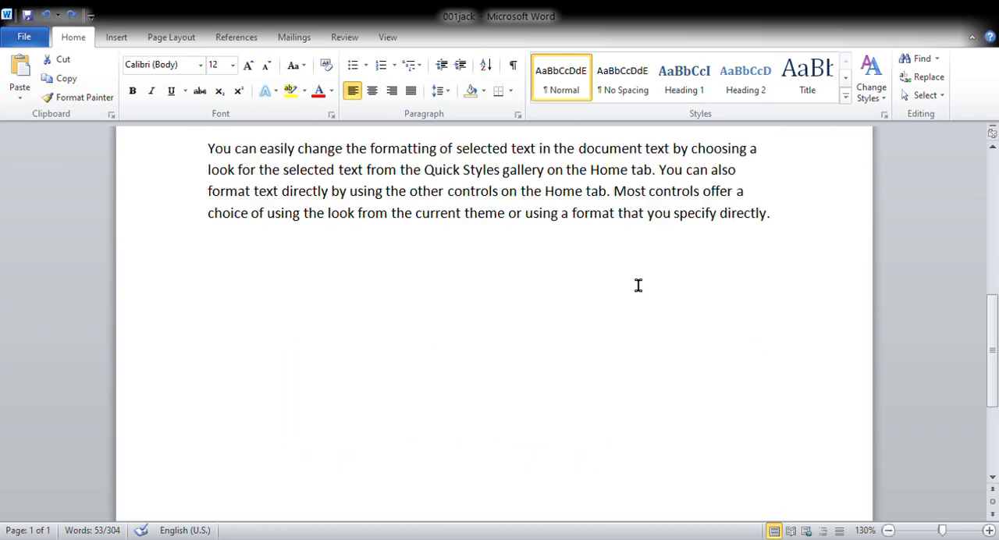
left_click(794, 224)
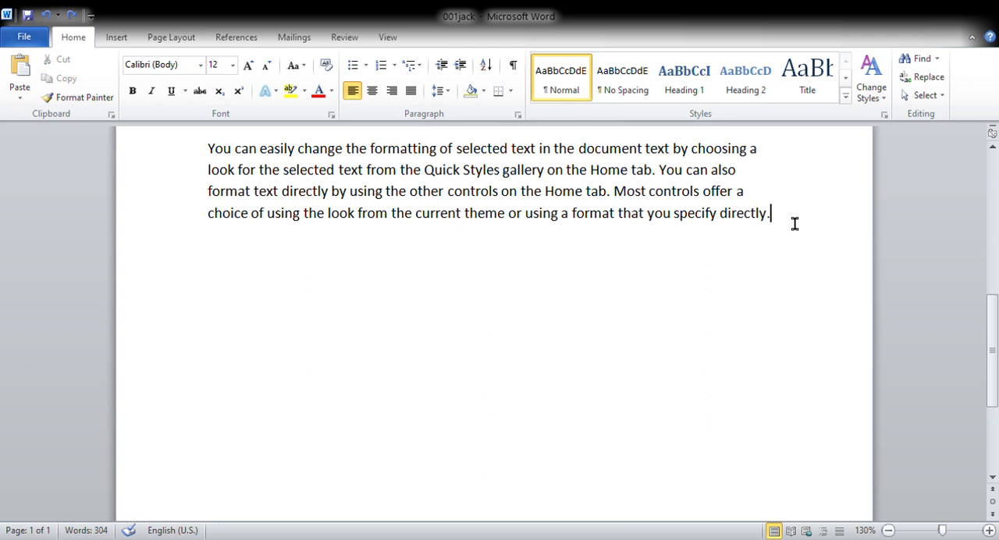
key("Return")
key("Return")
left_click(20, 72)
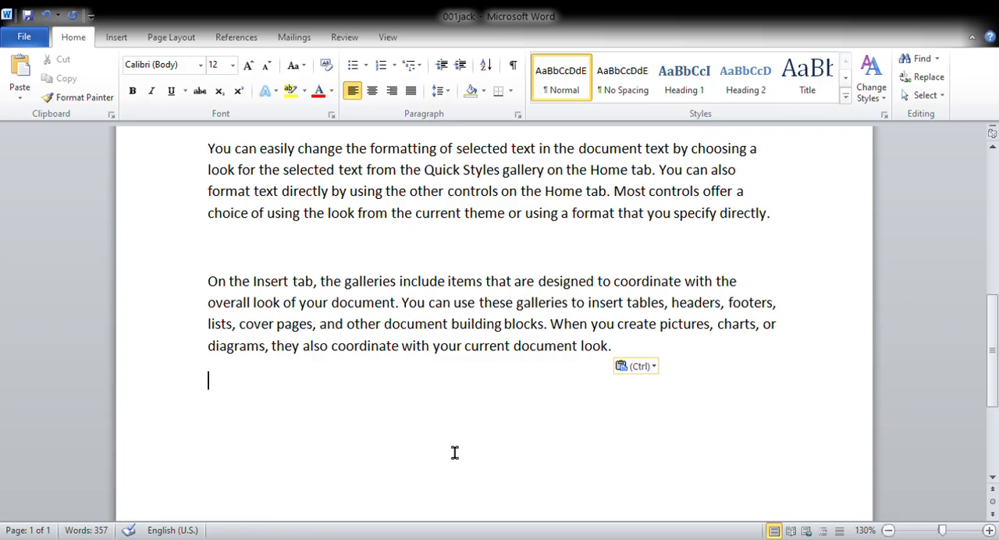
Make the first paragraph, starting "On the Insert tab", bold.
scroll(454, 453, "up", 10)
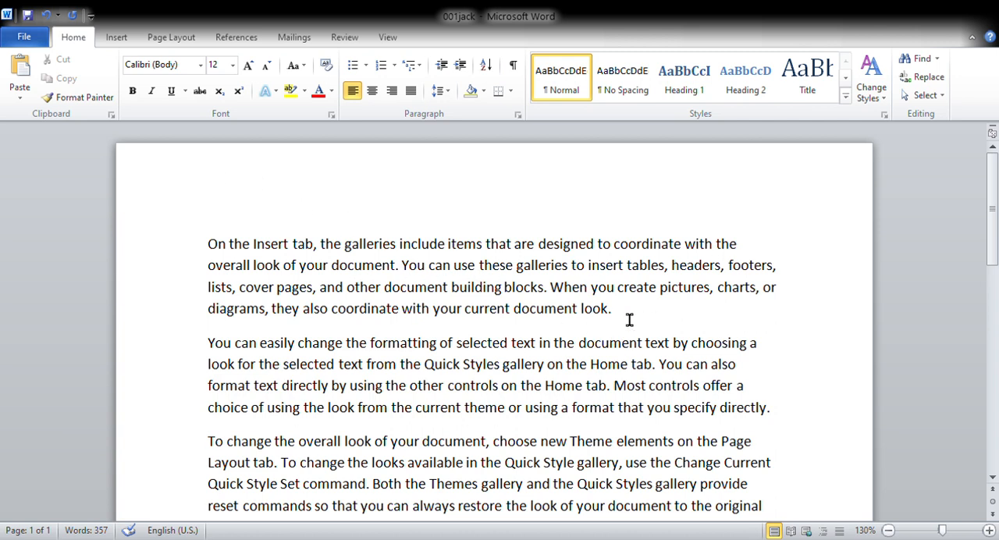
left_click_drag(629, 319, 205, 245)
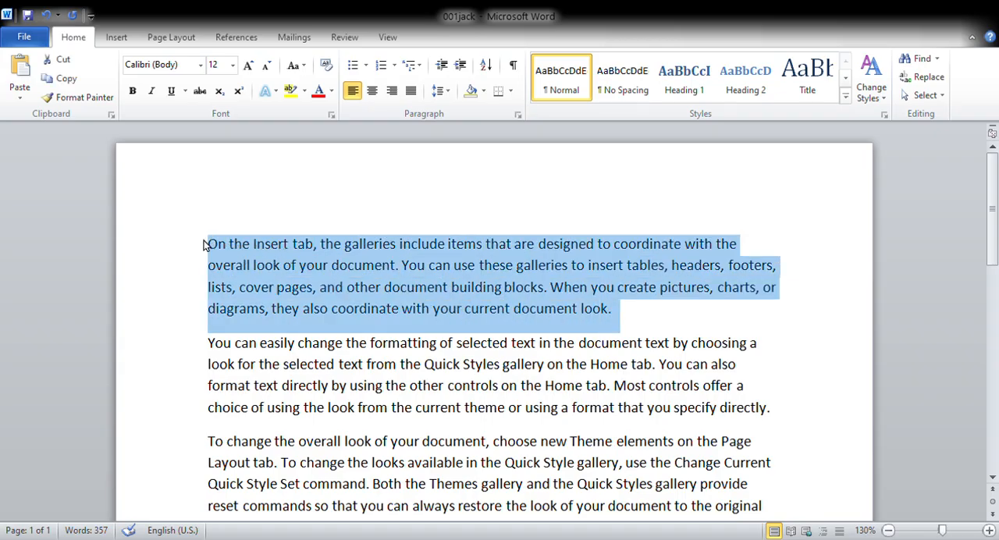
left_click(133, 92)
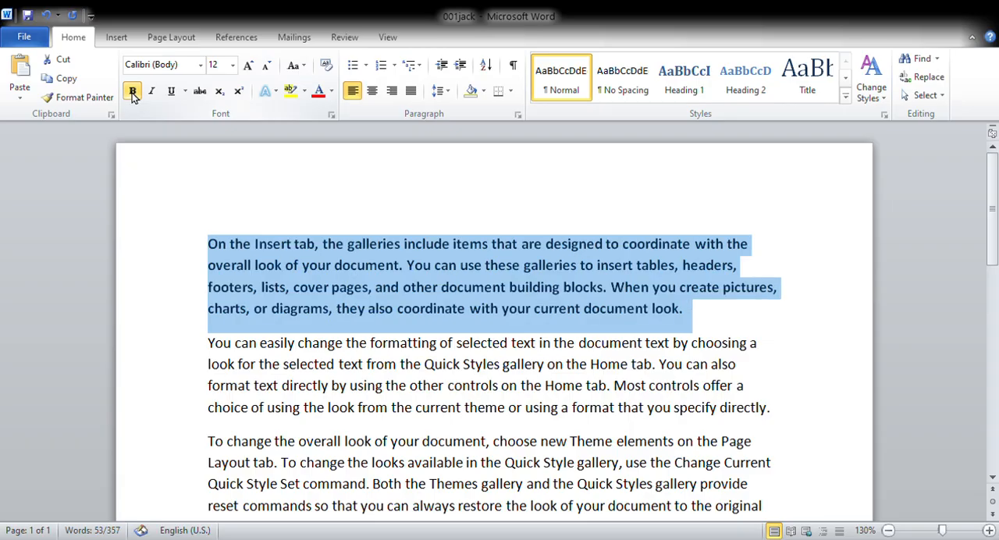
left_click(805, 388)
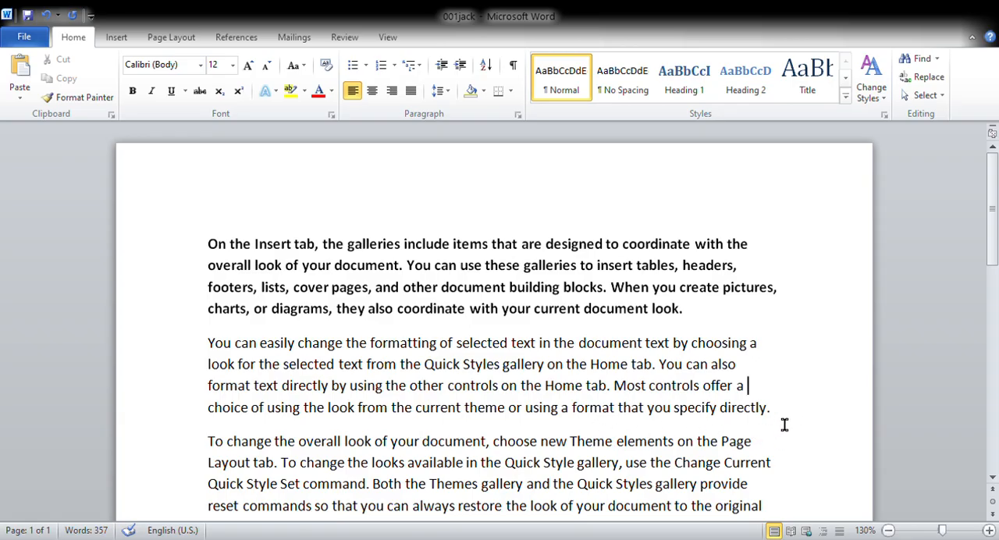
Make the second paragraph, starting "You can easily change the formatting", italic.
left_click(784, 422)
left_click_drag(784, 422, 221, 355)
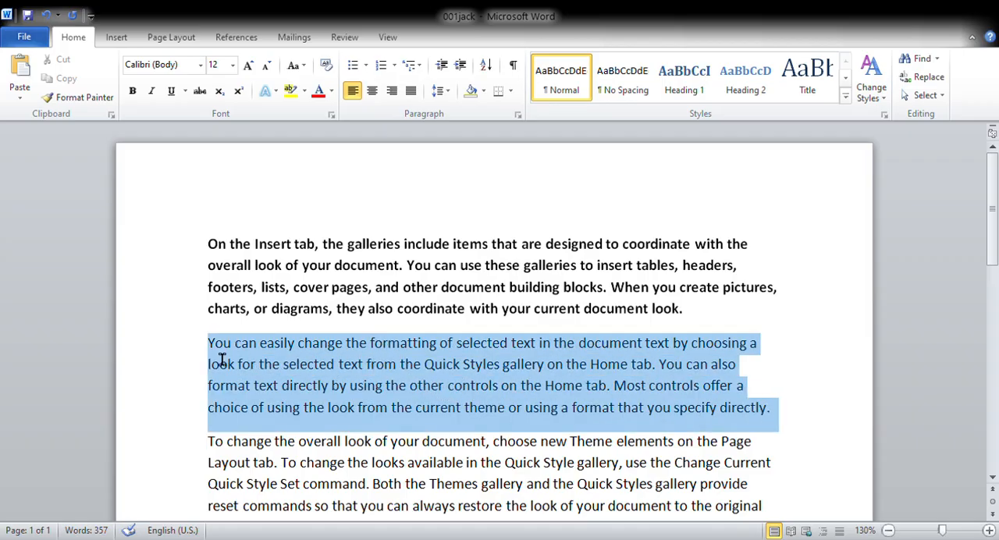
left_click(152, 92)
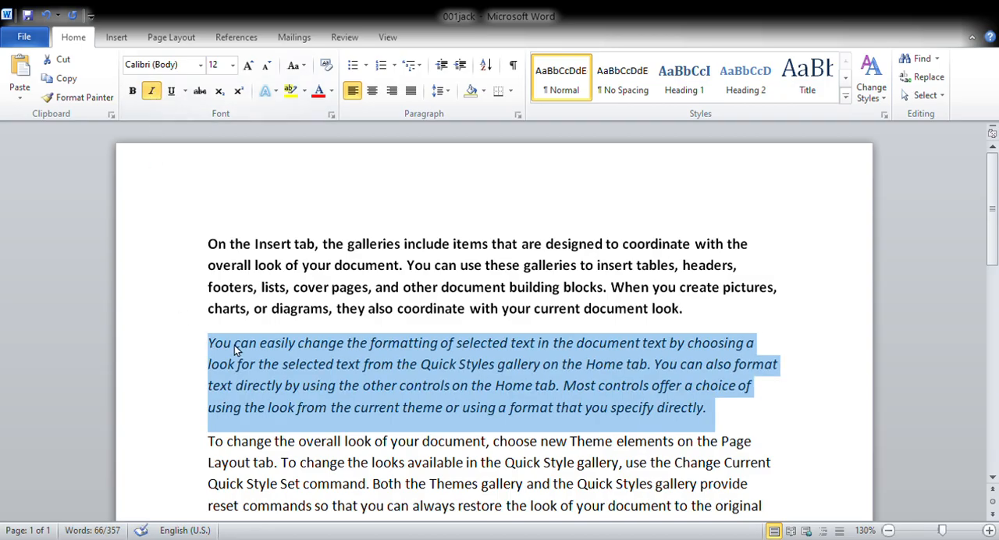
left_click(815, 424)
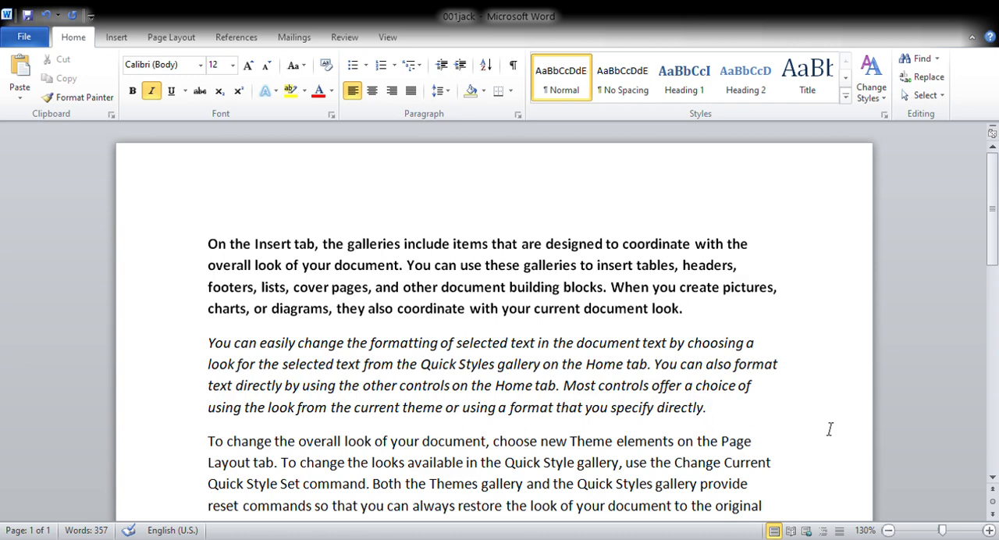
Underline the third paragraph, starting "To change the overall look of your document".
scroll(807, 423, "down", 3)
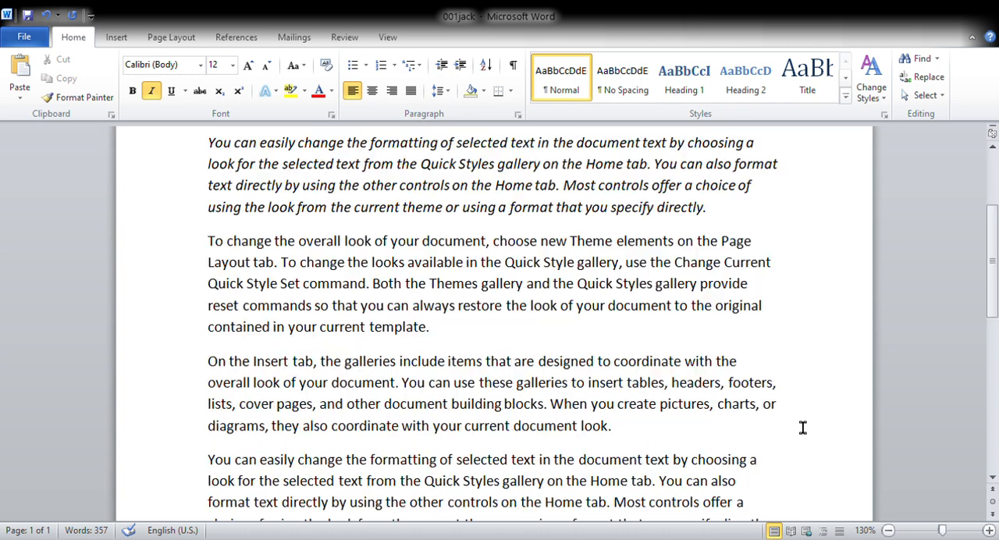
left_click(446, 340)
left_click_drag(446, 340, 216, 256)
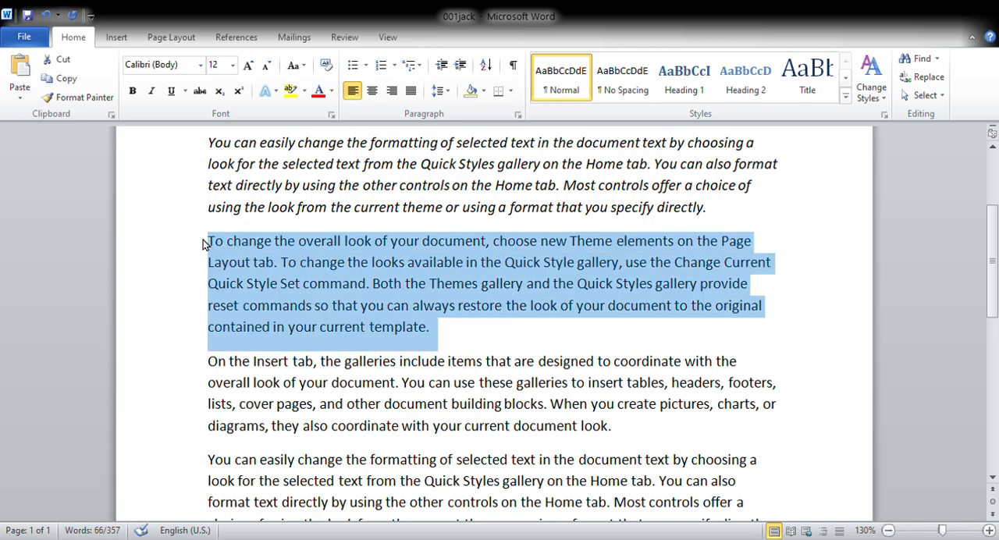
left_click(184, 90)
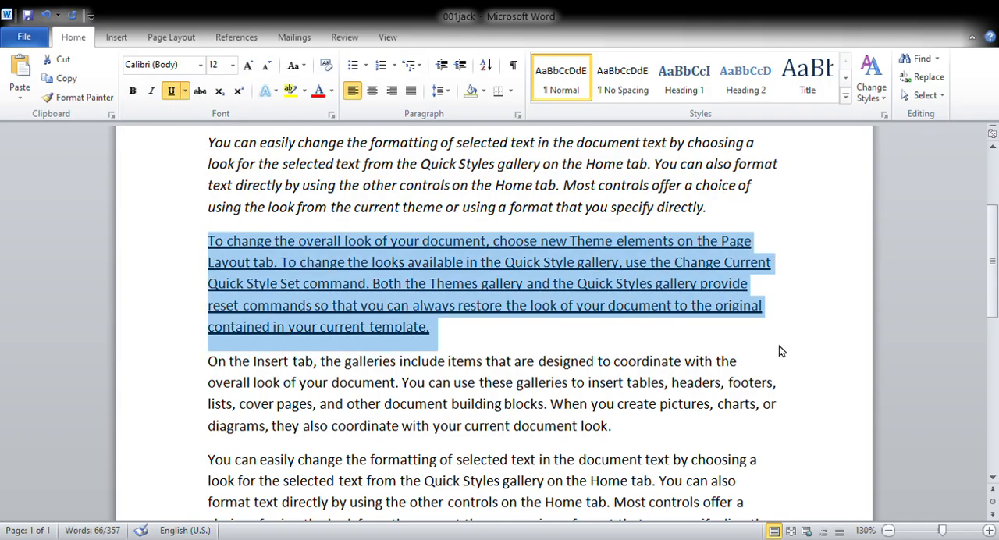
left_click(805, 342)
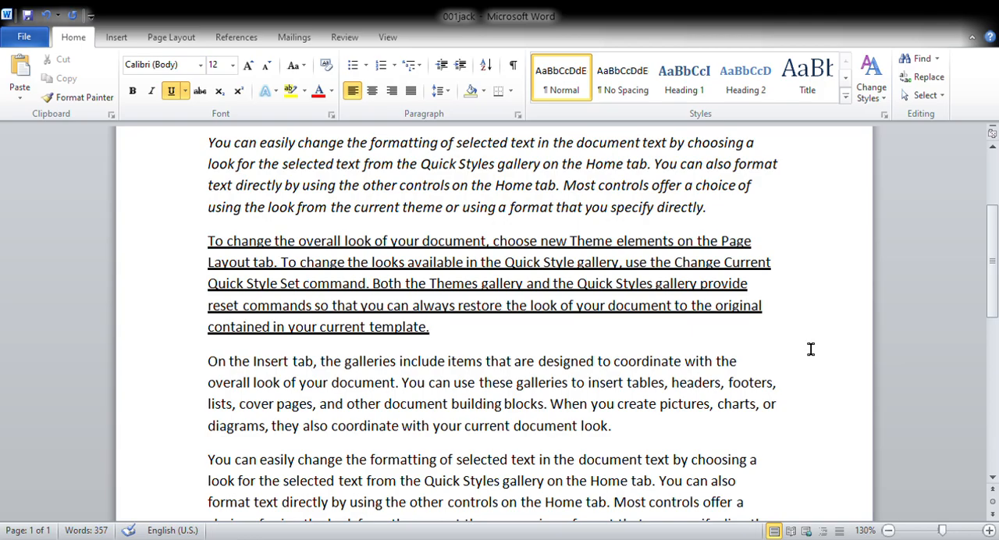
Change the font color of the fourth paragraph, directly below the underlined one, to red.
scroll(810, 347, "down", 3)
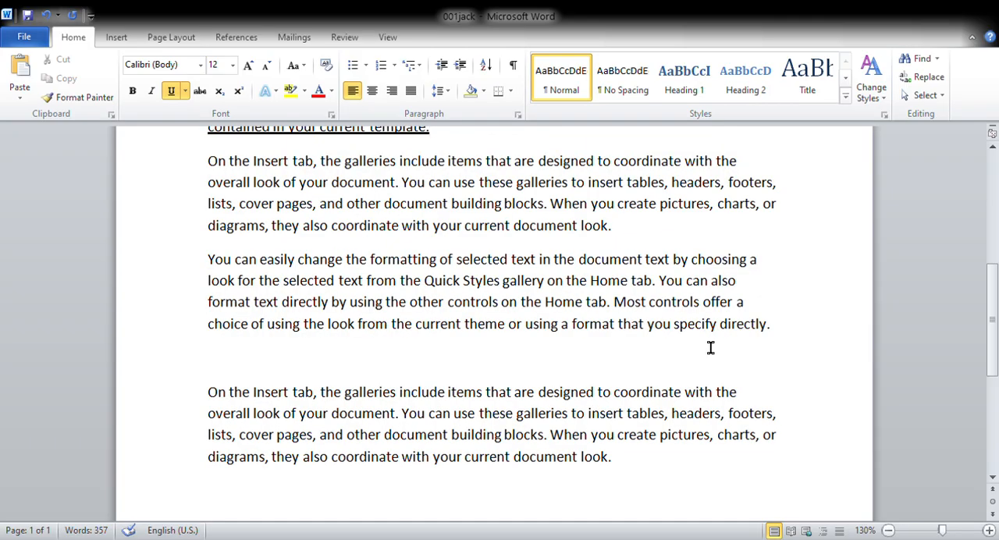
left_click(637, 238)
left_click_drag(637, 239, 205, 162)
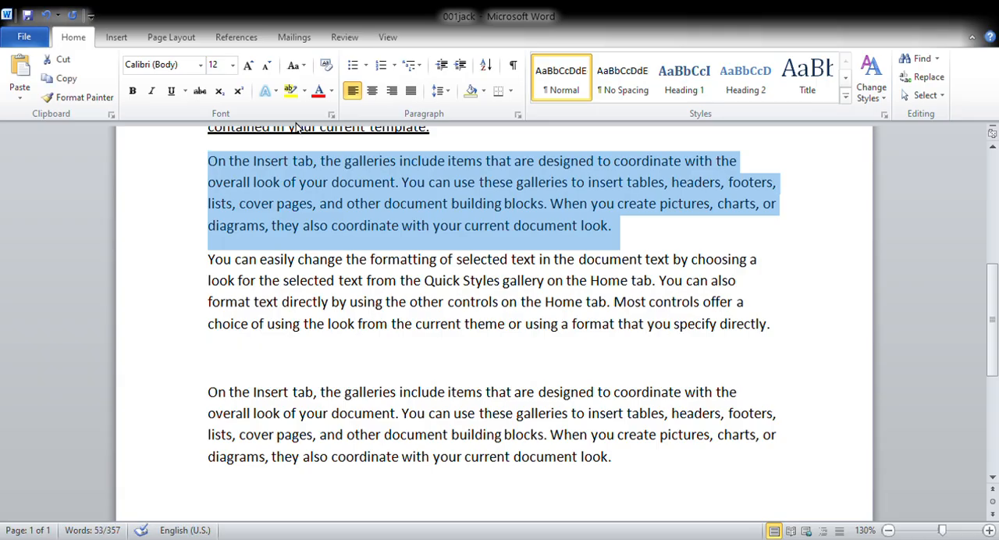
left_click(322, 90)
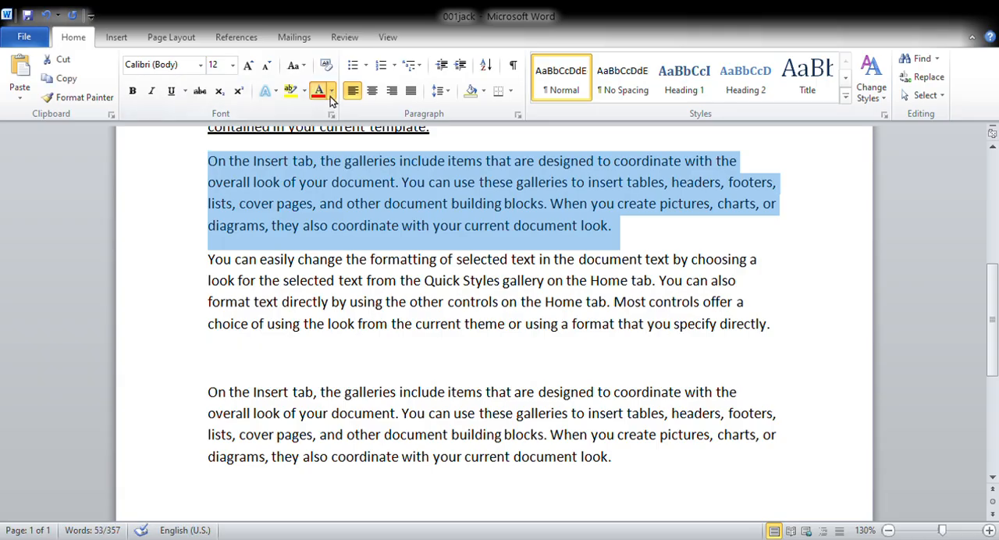
left_click(331, 226)
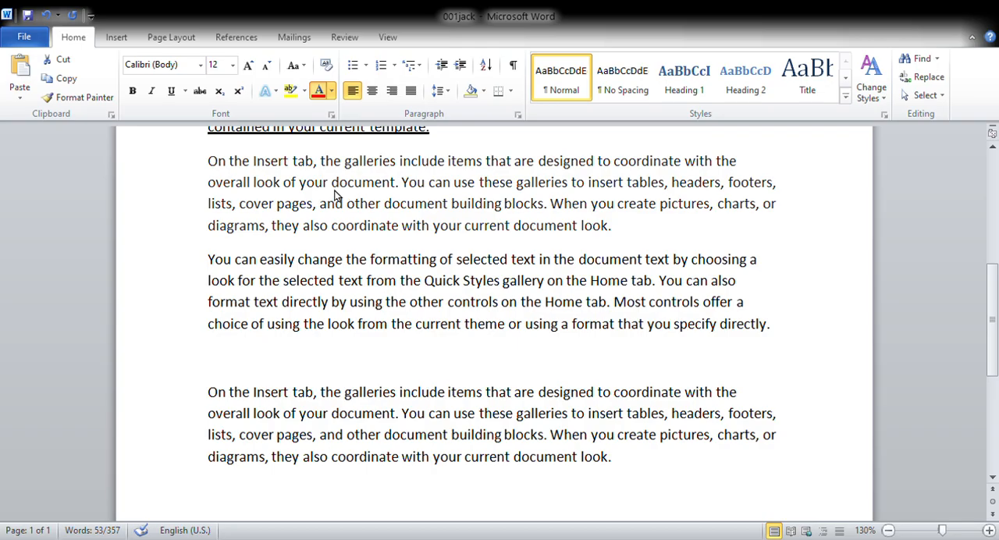
left_click(335, 241)
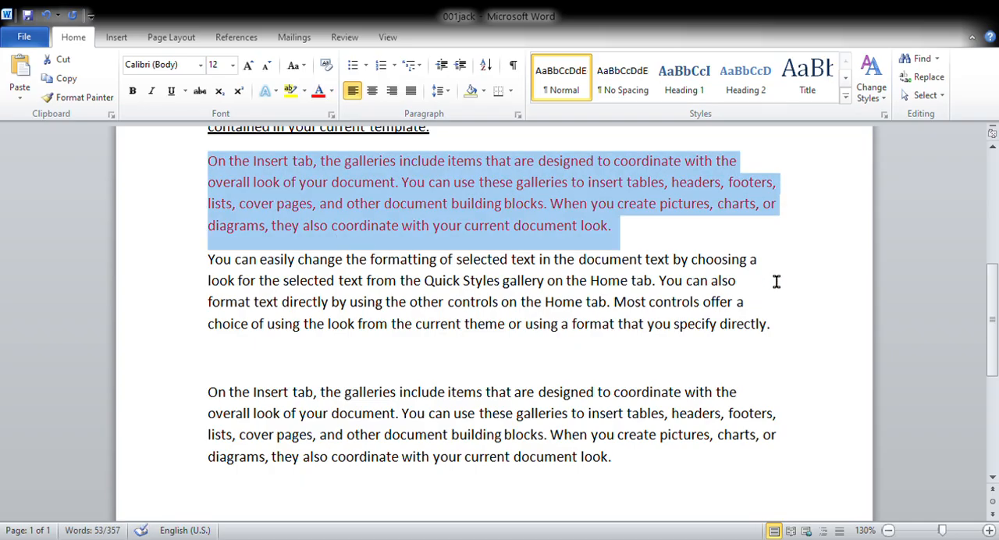
left_click(842, 284)
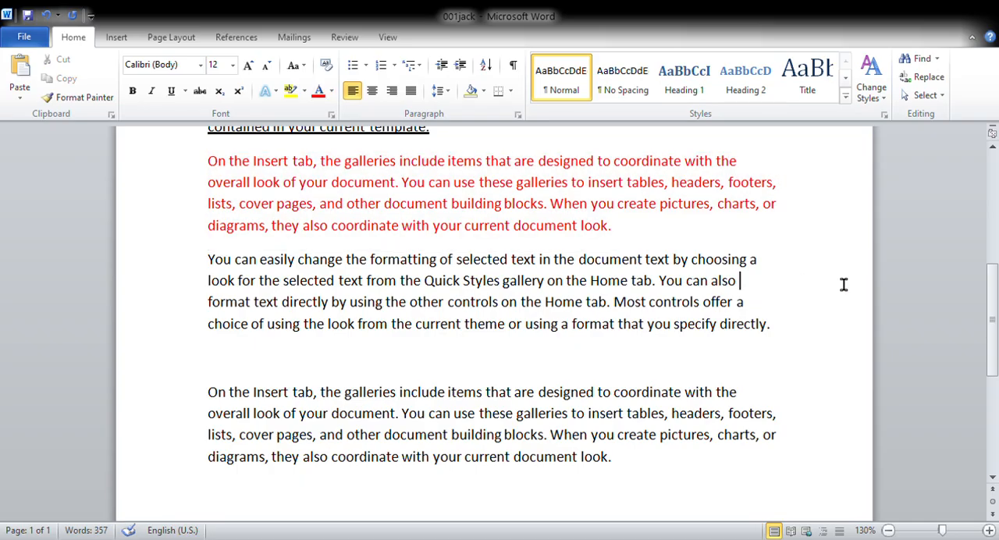
Highlight the fifth paragraph, directly below the red one, in yellow.
left_click(795, 339)
left_click_drag(795, 338, 209, 257)
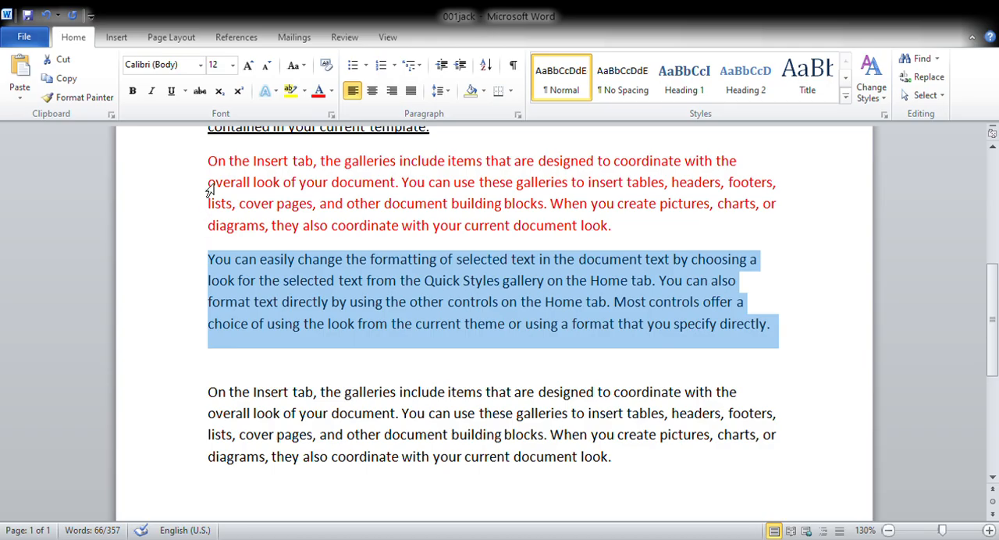
left_click(304, 92)
left_click(297, 142)
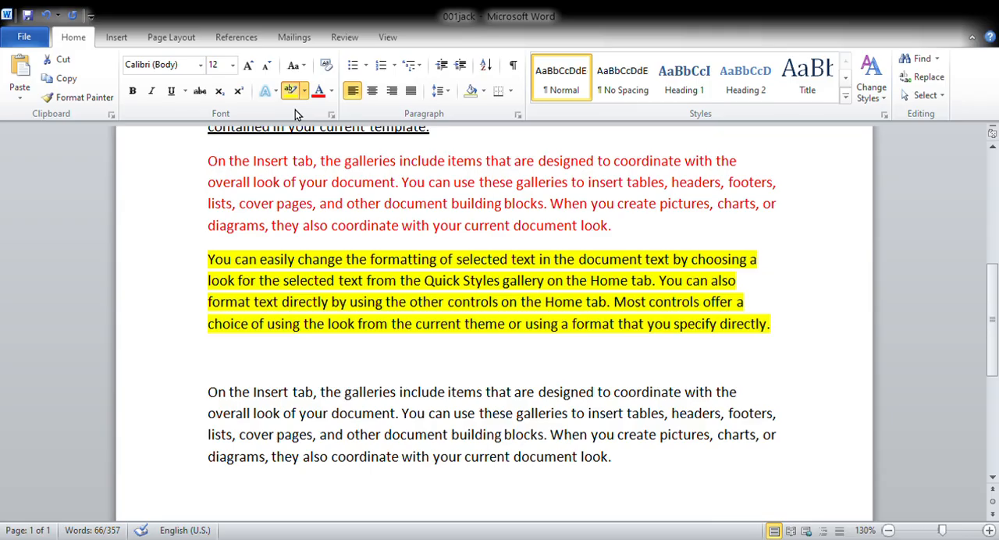
left_click(295, 110)
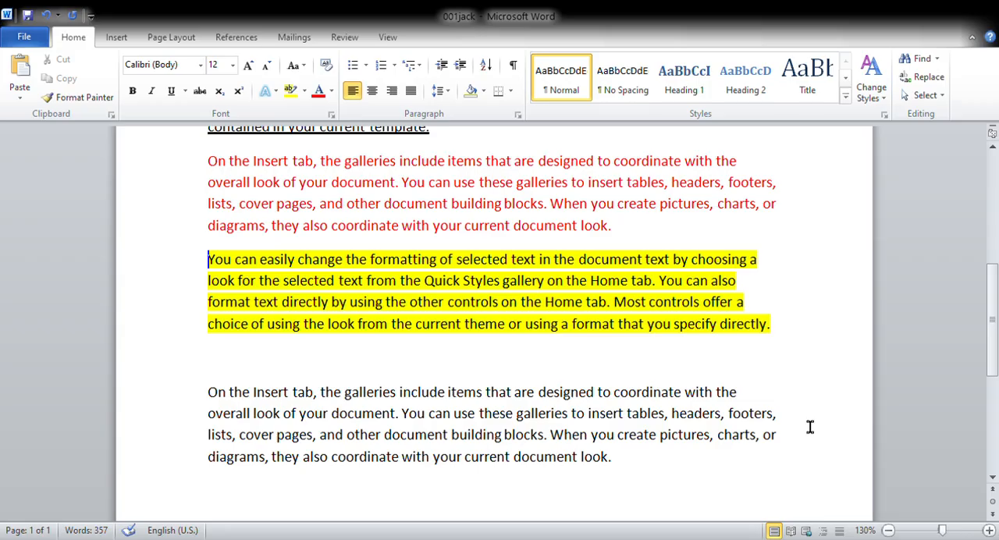
Apply the Heading 1 style to the last paragraph, below the highlighted one, and close the Navigation pane.
left_click_drag(647, 471, 235, 378)
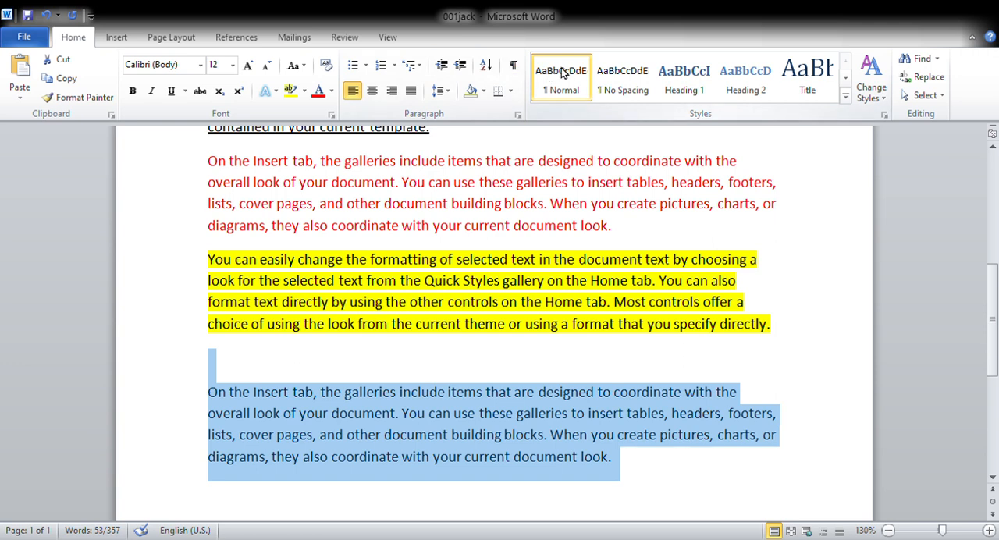
left_click(688, 75)
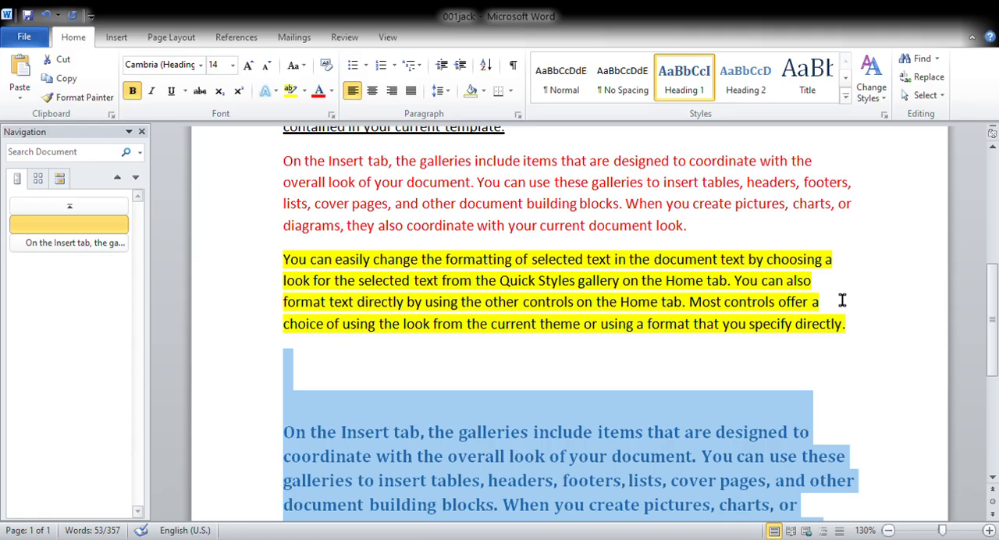
left_click(142, 134)
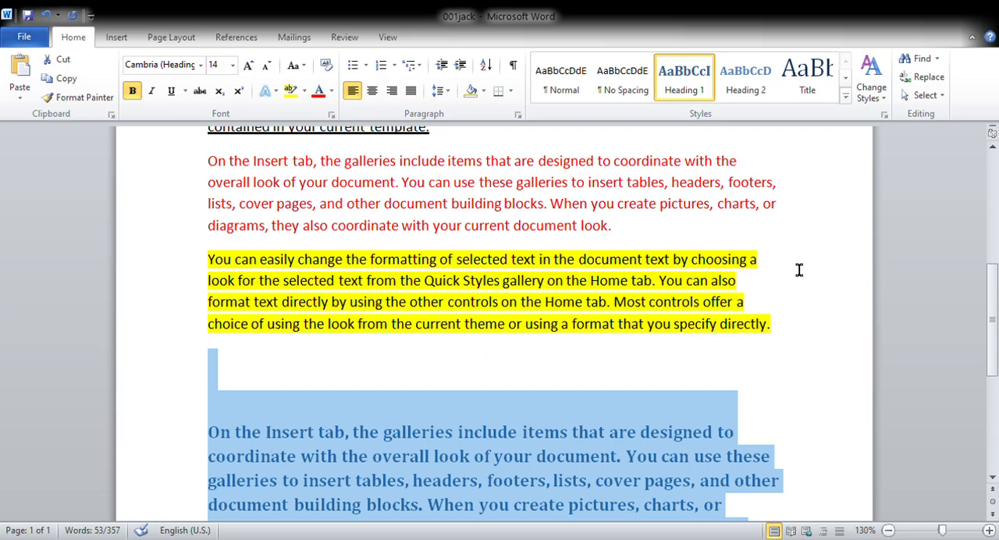
Apply yellow shading behind the last paragraph, styled as Heading 1, and deselect it.
left_click(485, 93)
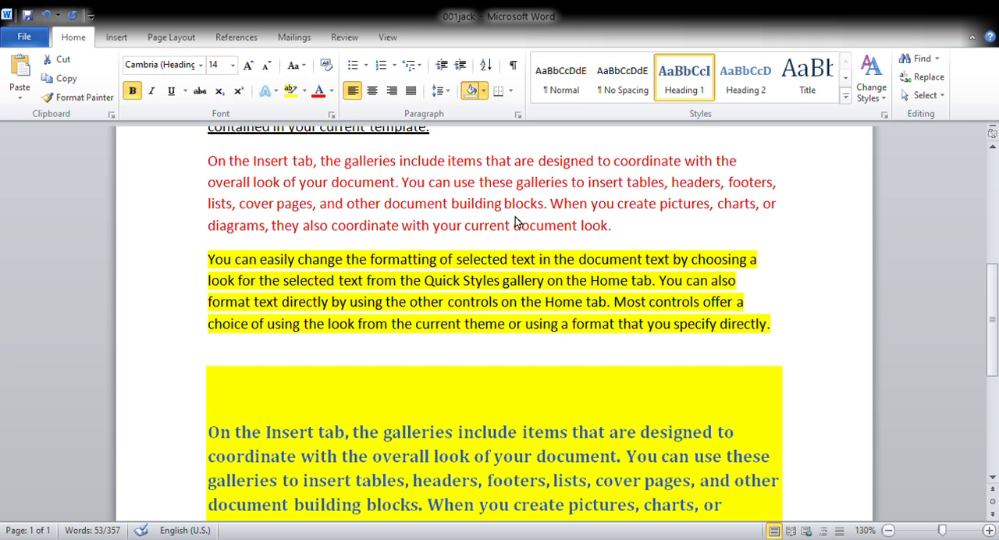
left_click(515, 217)
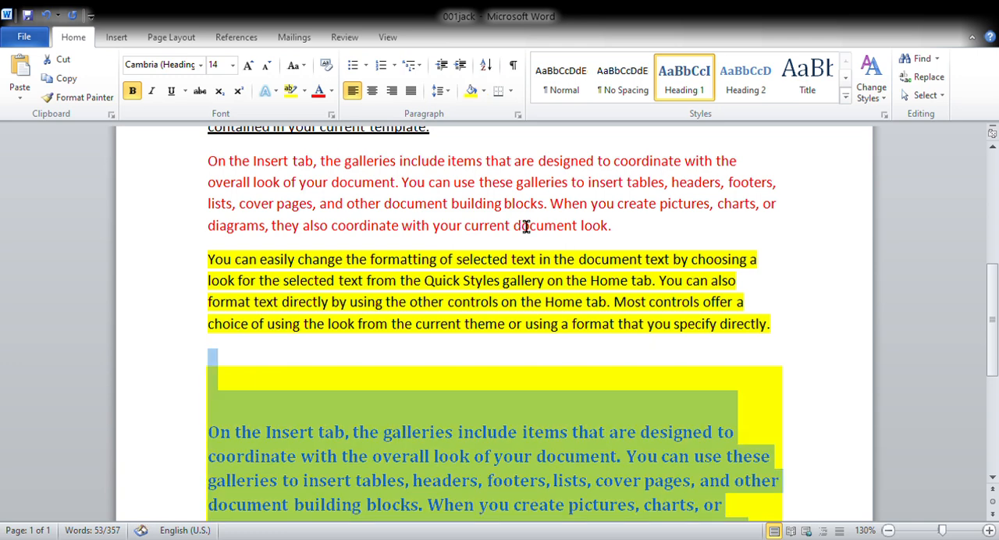
left_click(818, 285)
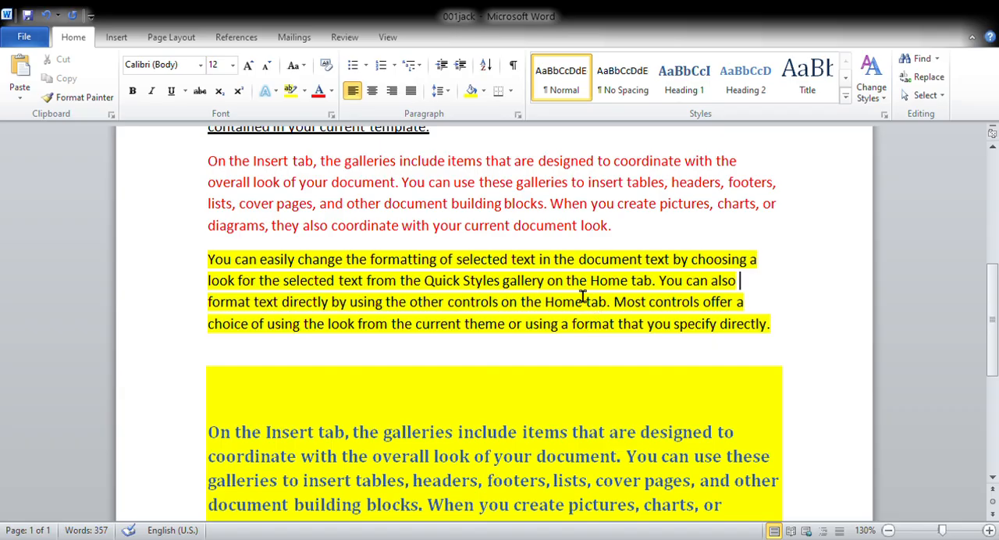
Set the page color of the document to yellow.
left_click(170, 39)
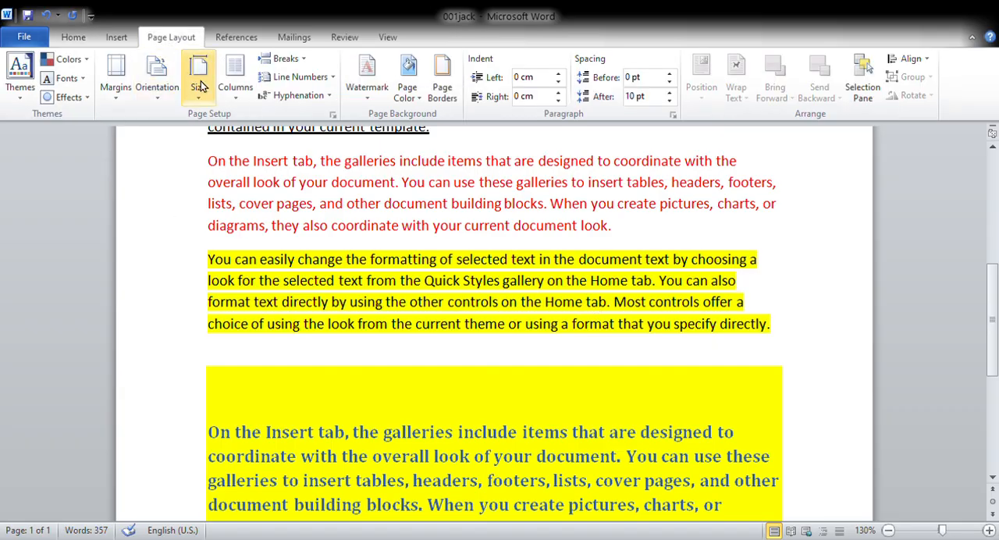
left_click(414, 80)
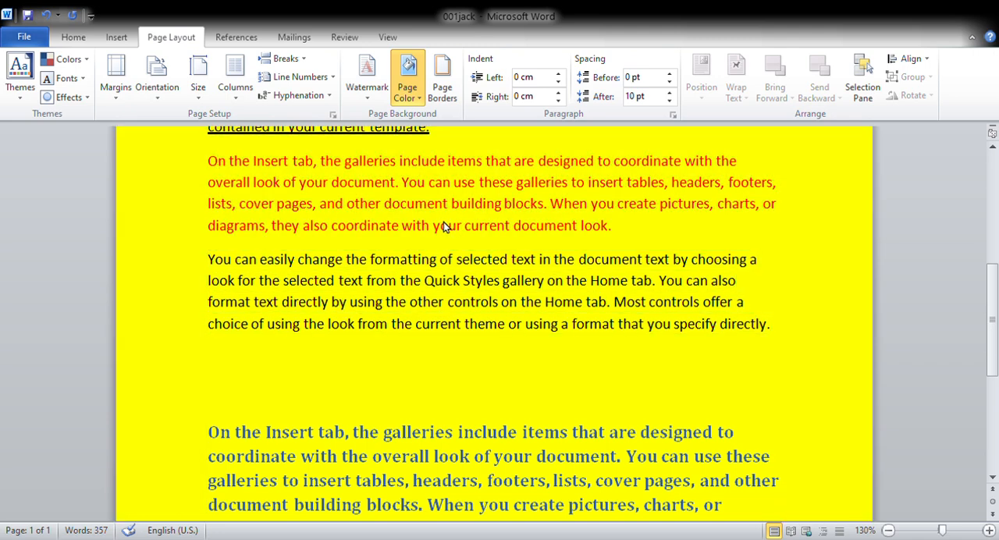
left_click(444, 222)
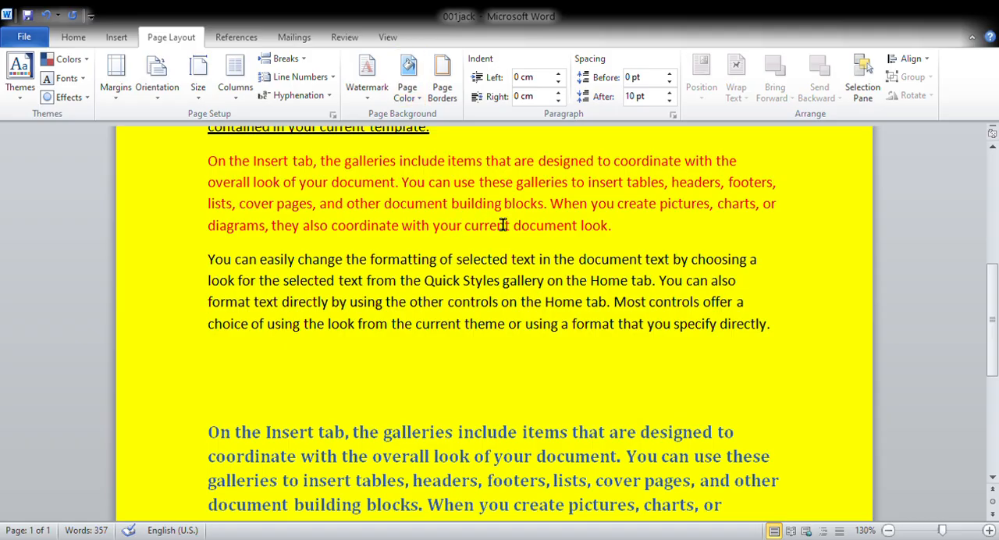